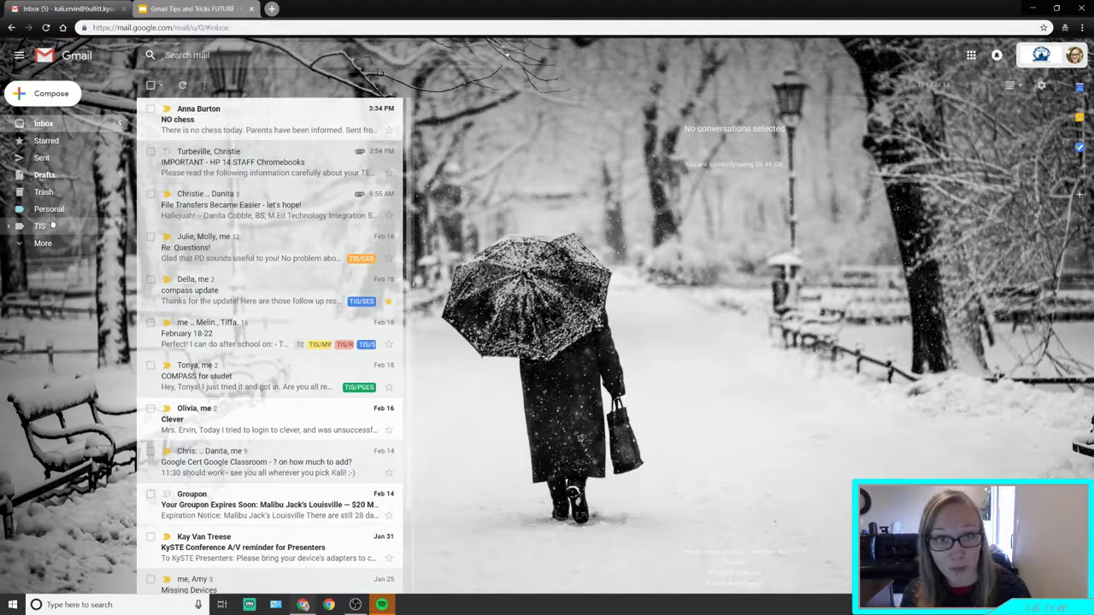
Expand the sidebar's hidden labels and the sublabels nested under TIS to examine them, collapsing each list again.
click(51, 243)
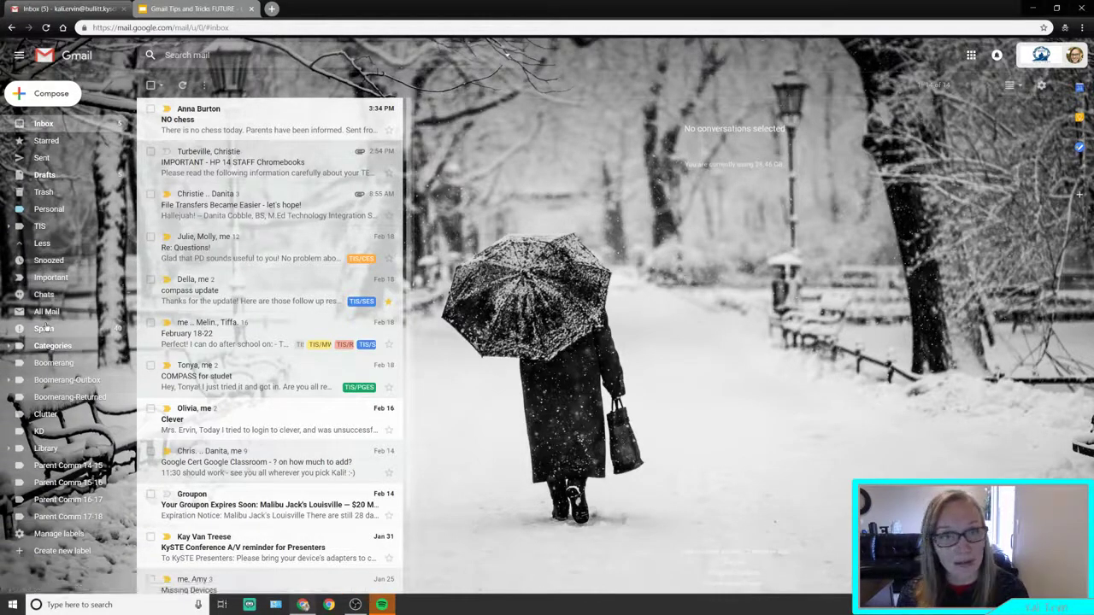
mouse_move(53, 144)
mouse_down()
mouse_move(68, 164)
mouse_move(79, 235)
mouse_move(47, 295)
mouse_move(47, 323)
mouse_move(48, 149)
mouse_up()
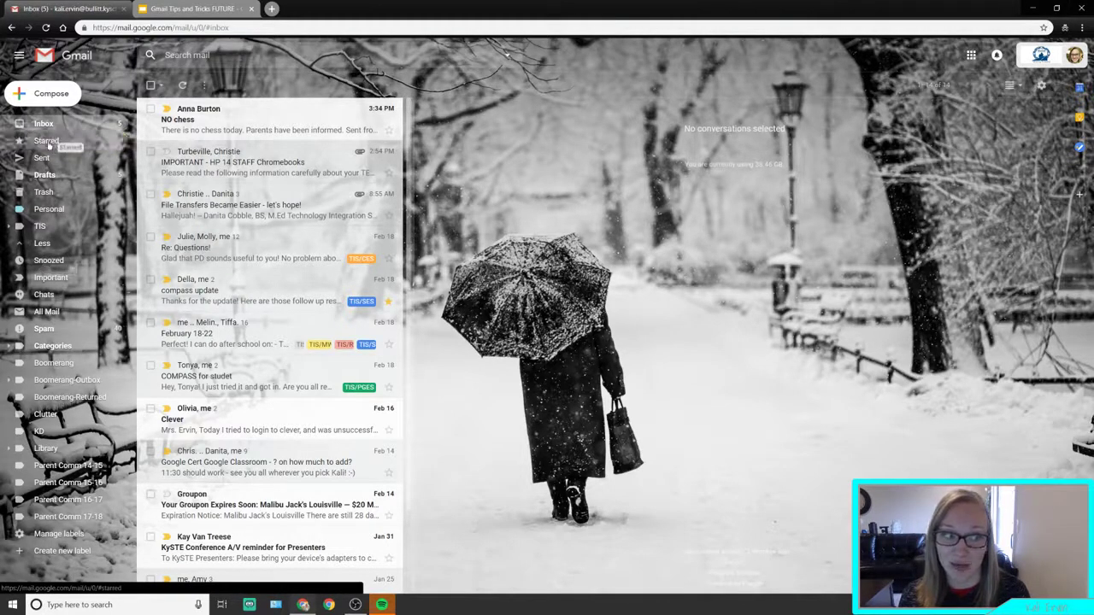
drag(47, 278, 42, 279)
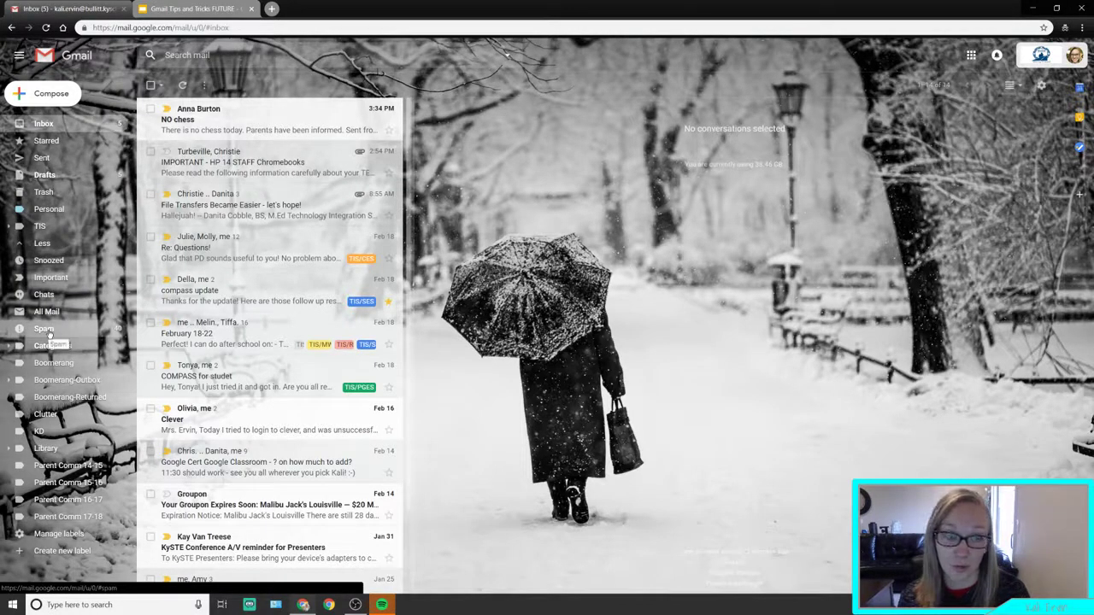
click(38, 247)
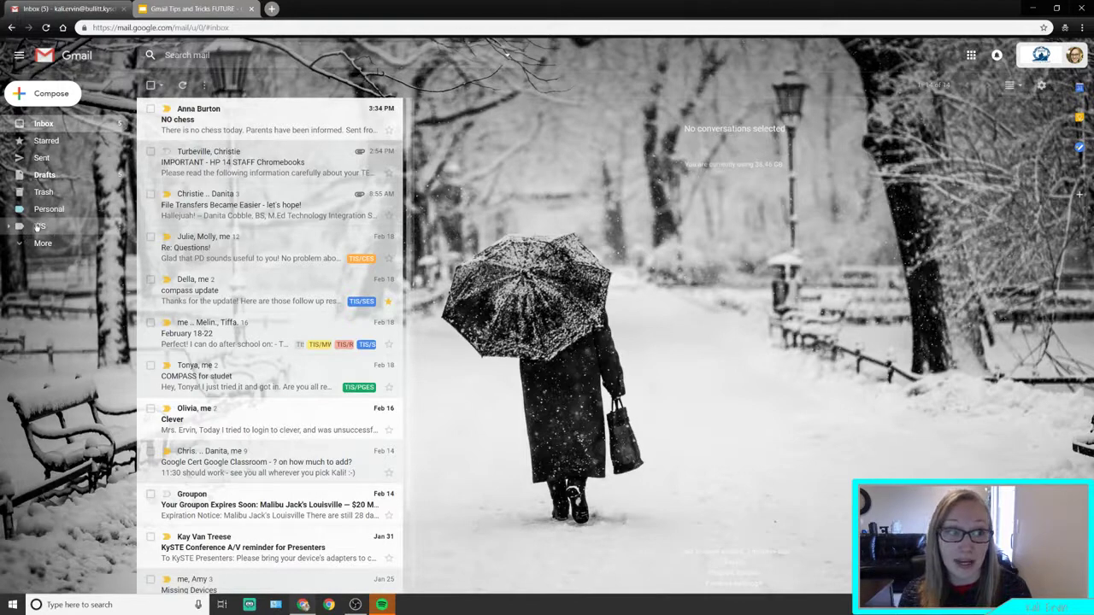
click(9, 226)
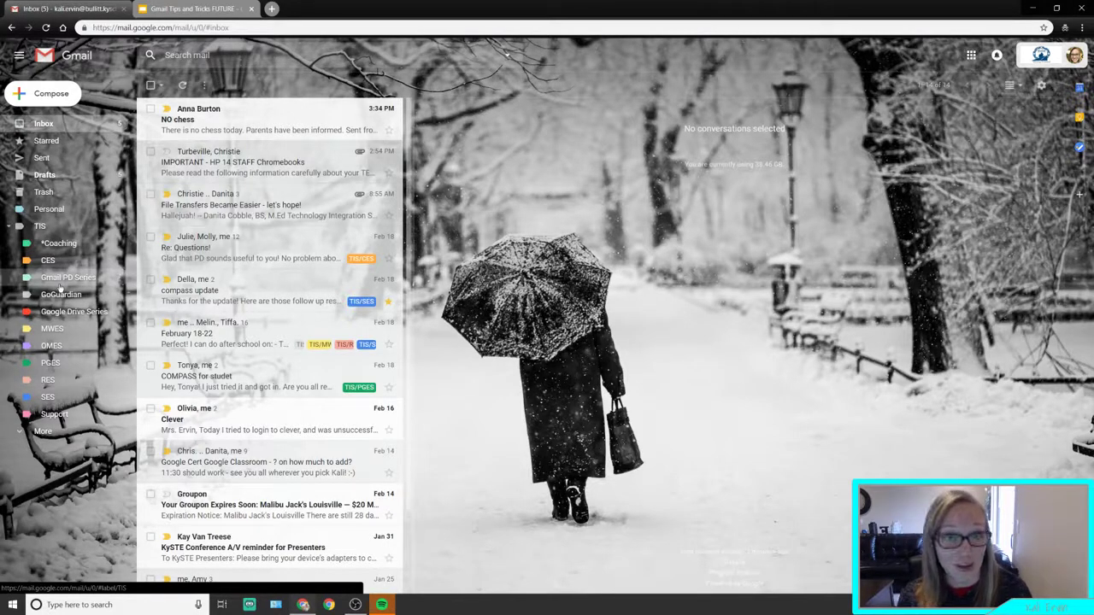
click(8, 226)
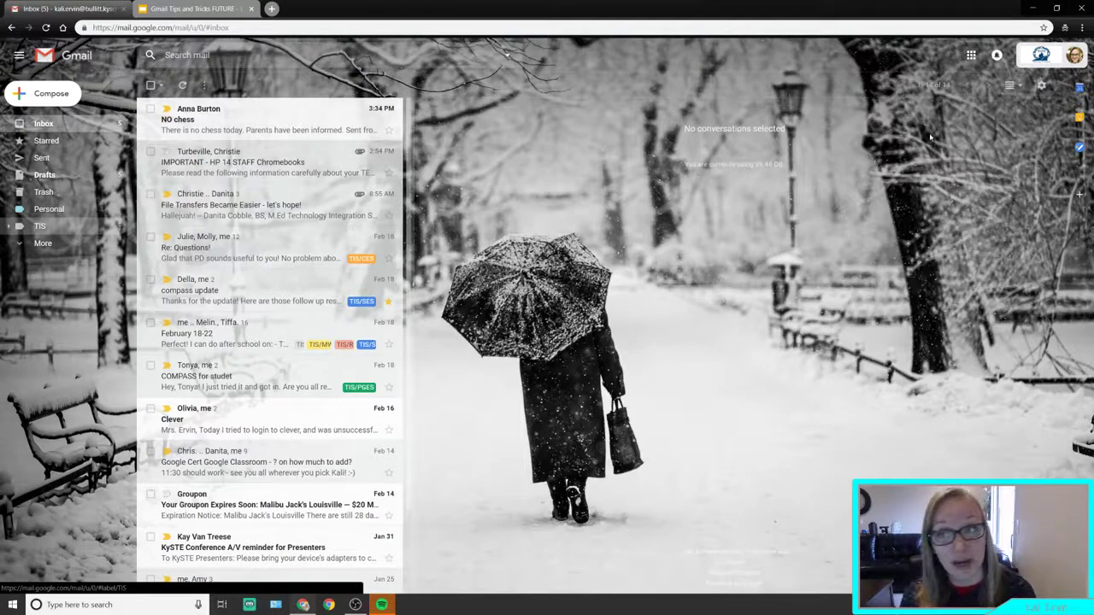
Open the label settings and review which system, category and custom labels are shown or hidden, comparing them with the sidebar's hidden labels.
click(1042, 87)
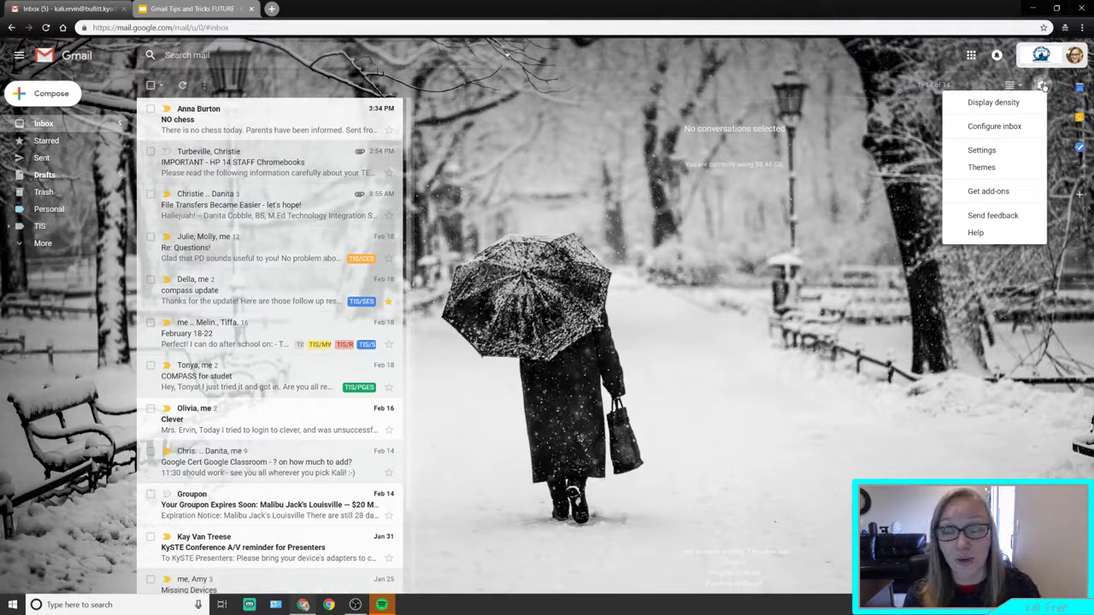
click(996, 148)
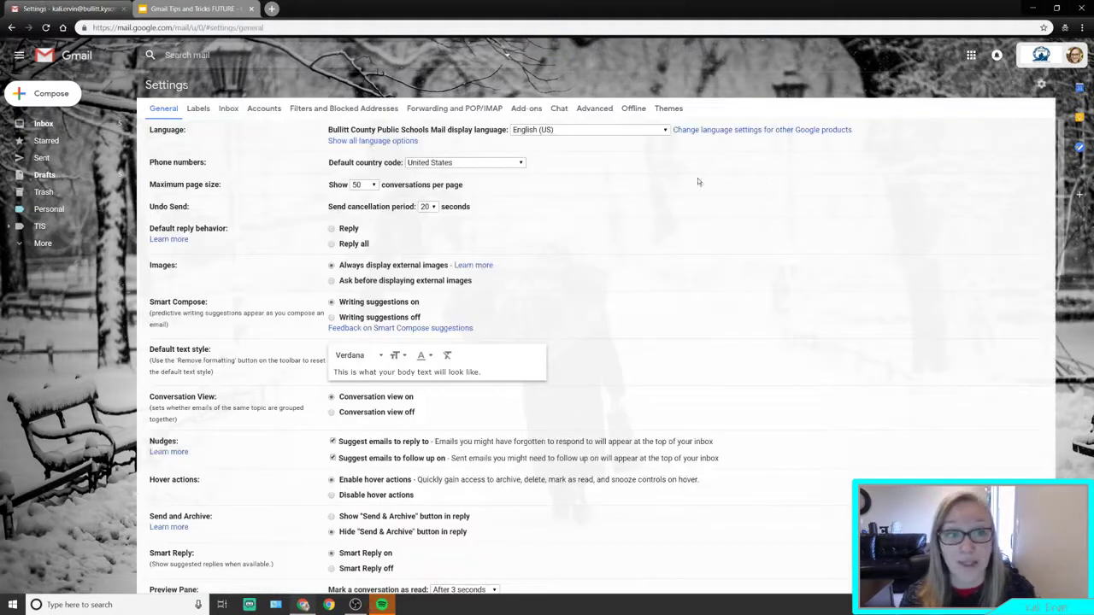
click(199, 109)
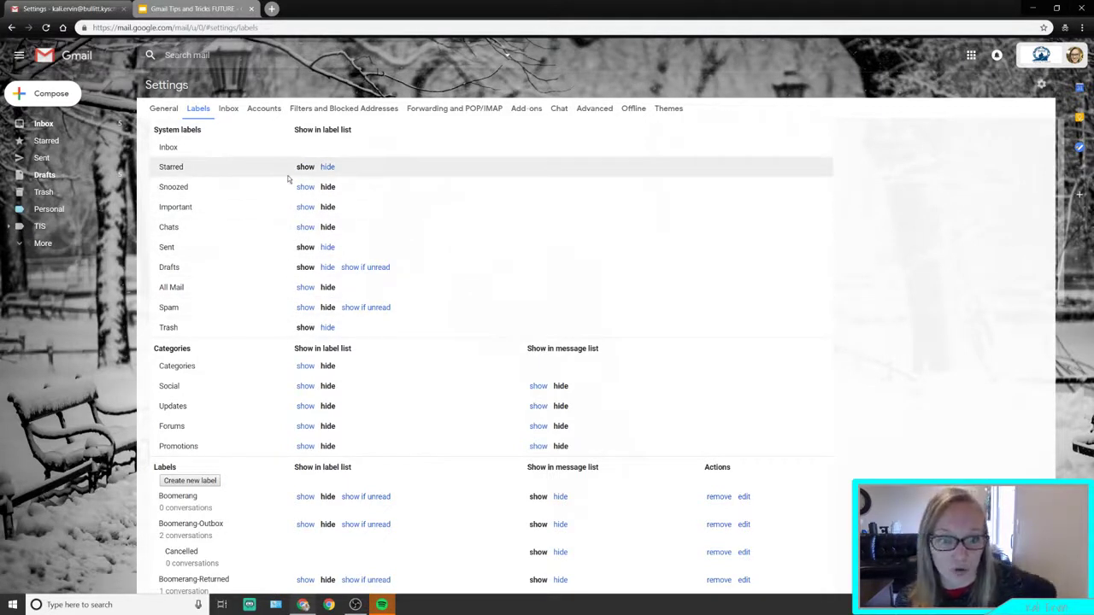
scroll(367, 254, down, 2)
scroll(367, 253, down, 1)
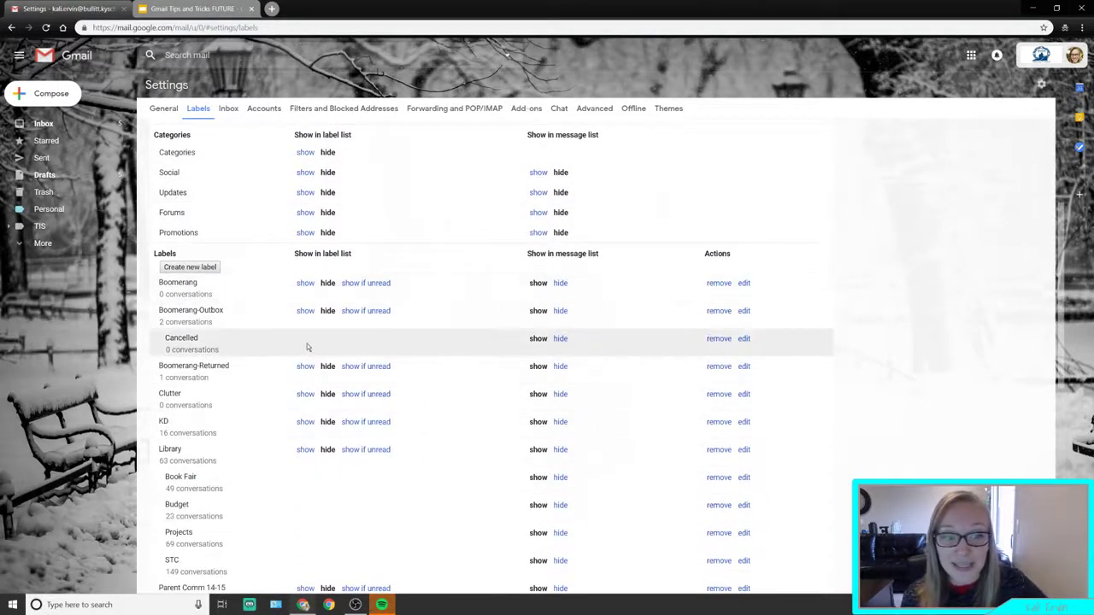
scroll(295, 377, down, 1)
scroll(274, 427, down, 1)
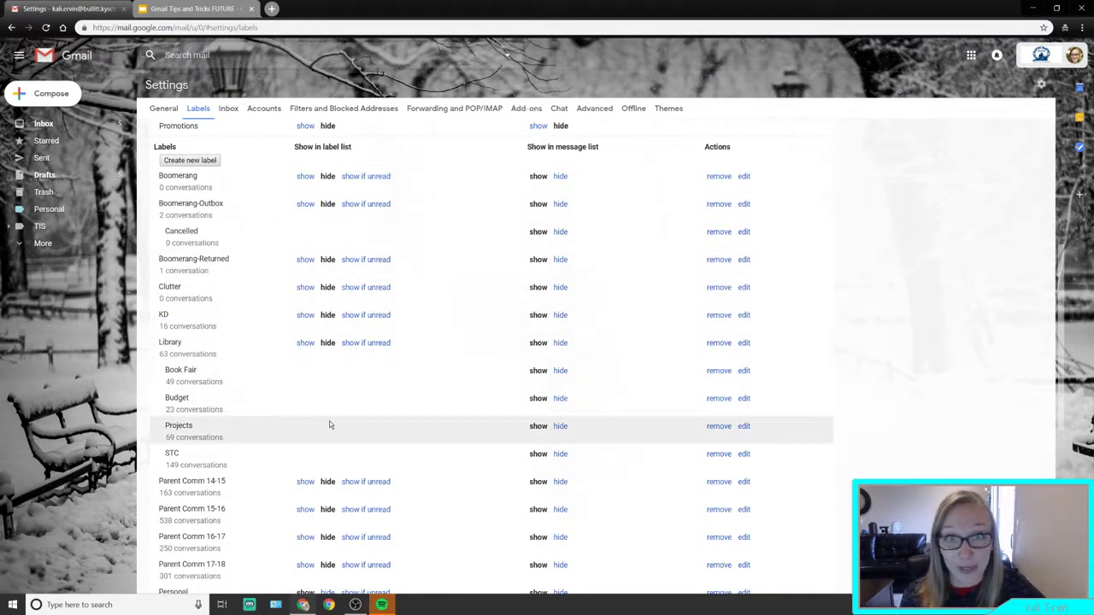
scroll(330, 424, down, 1)
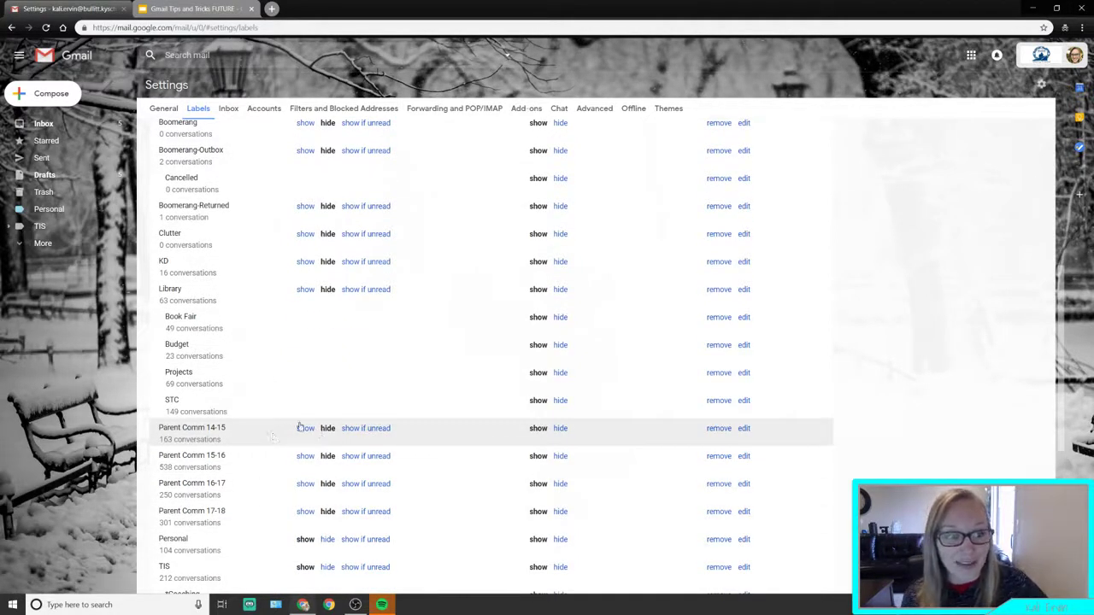
click(41, 243)
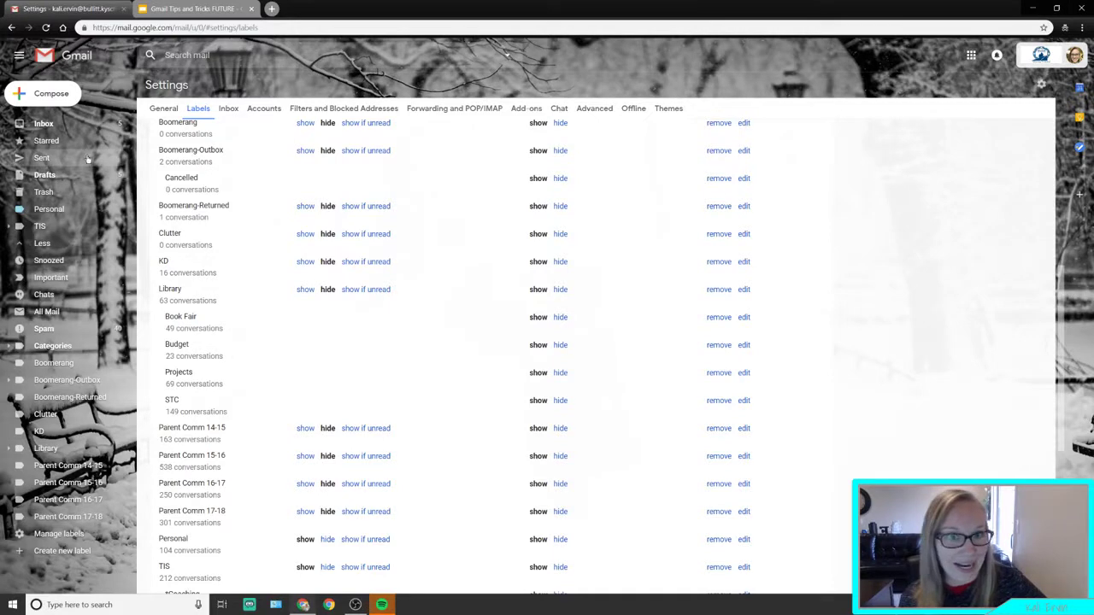
click(42, 243)
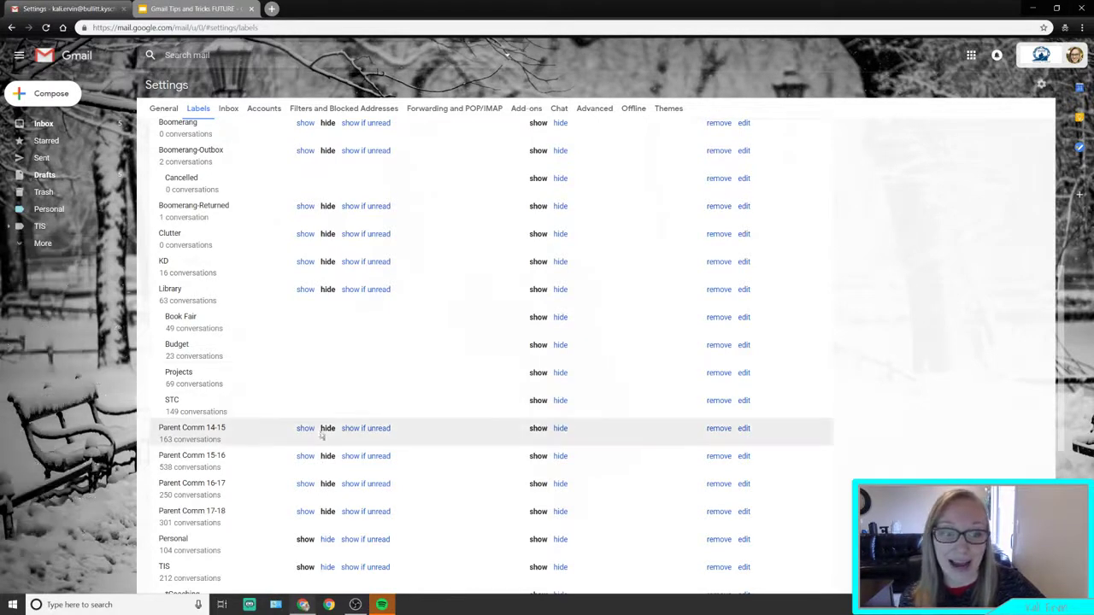
Open the form for creating a new label to view its name and nesting options, and close it without creating one.
scroll(271, 430, up, 2)
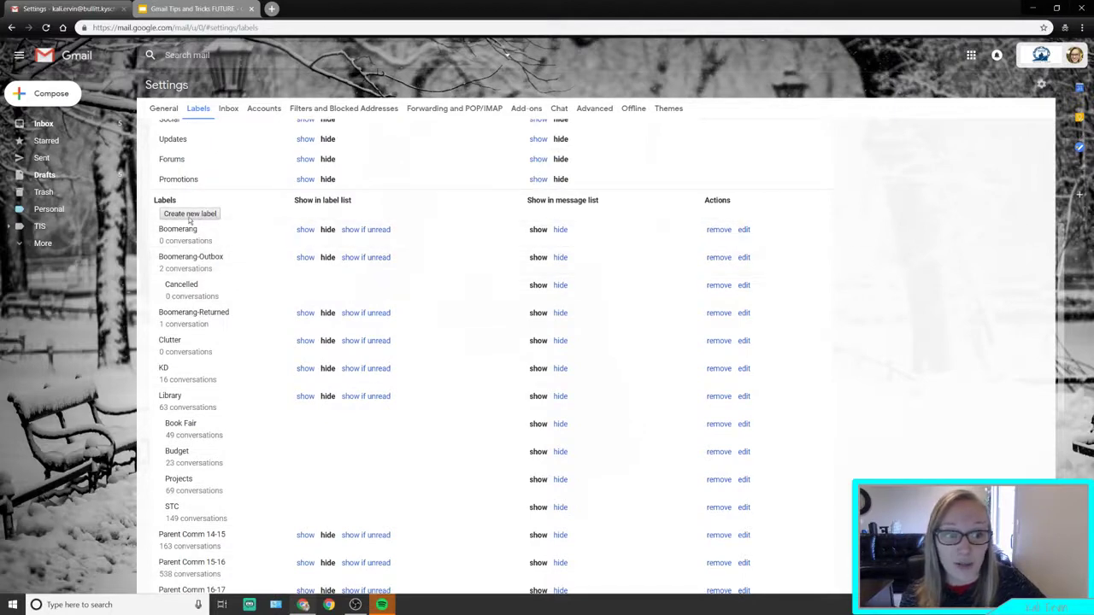
click(196, 219)
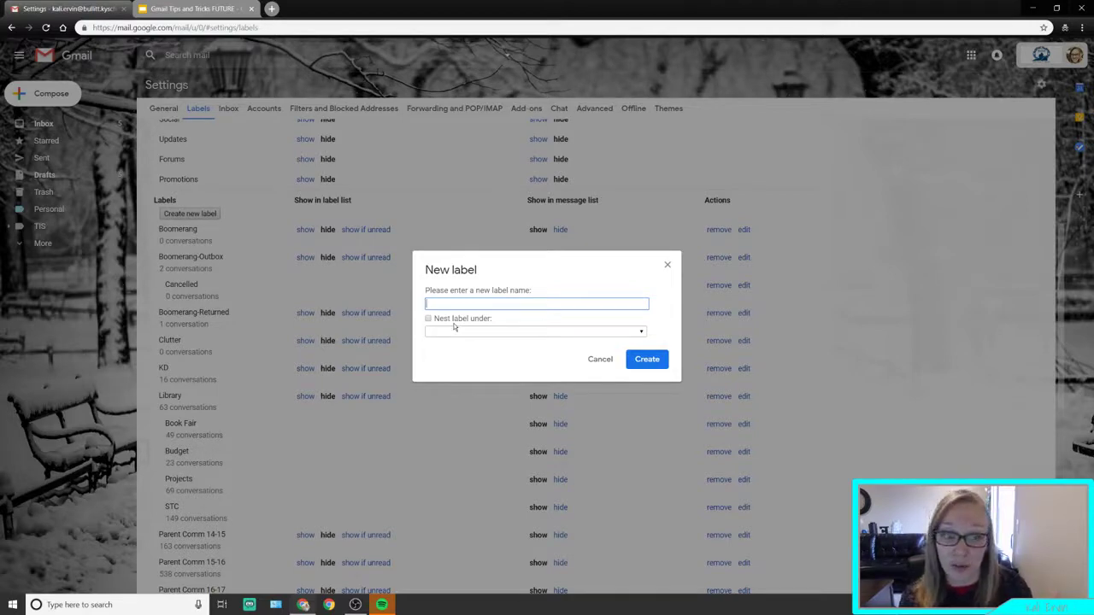
click(667, 265)
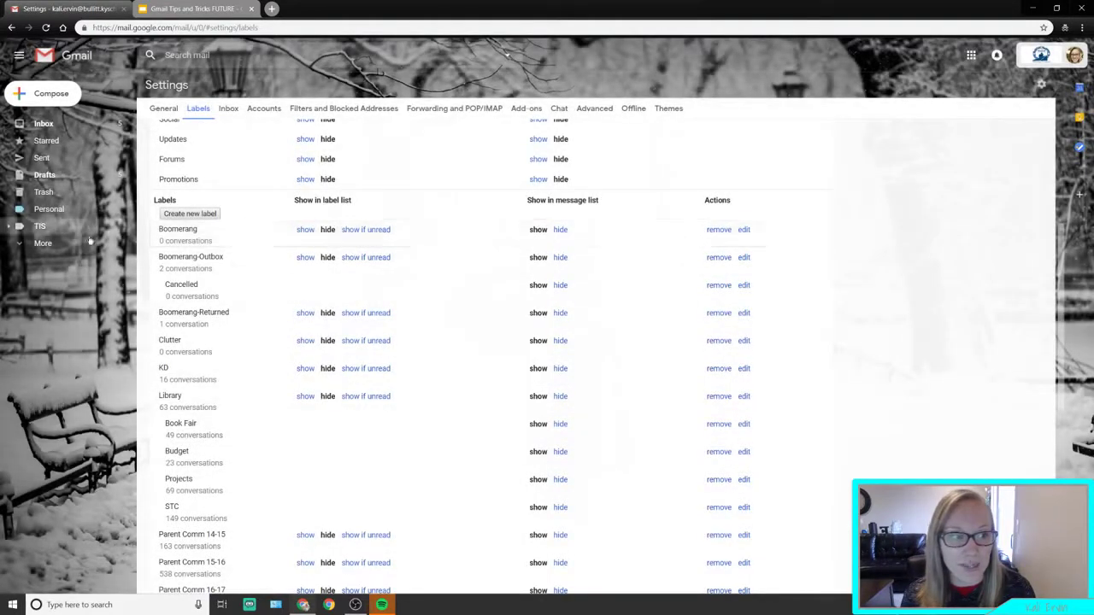
Expand and collapse the TIS label in the sidebar to examine how its sublabels are nested.
click(19, 226)
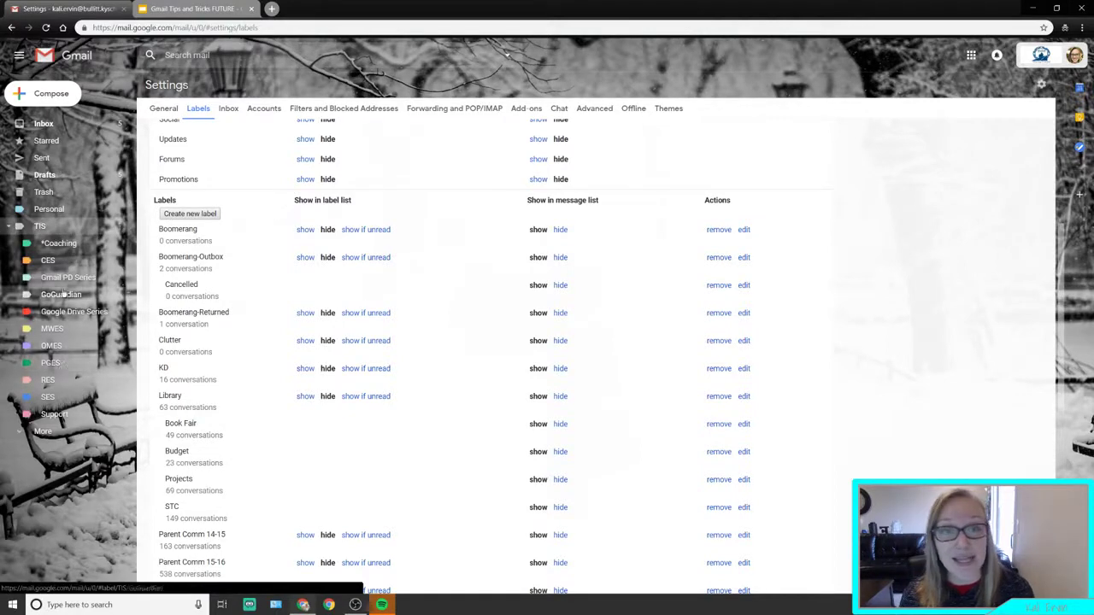
click(11, 228)
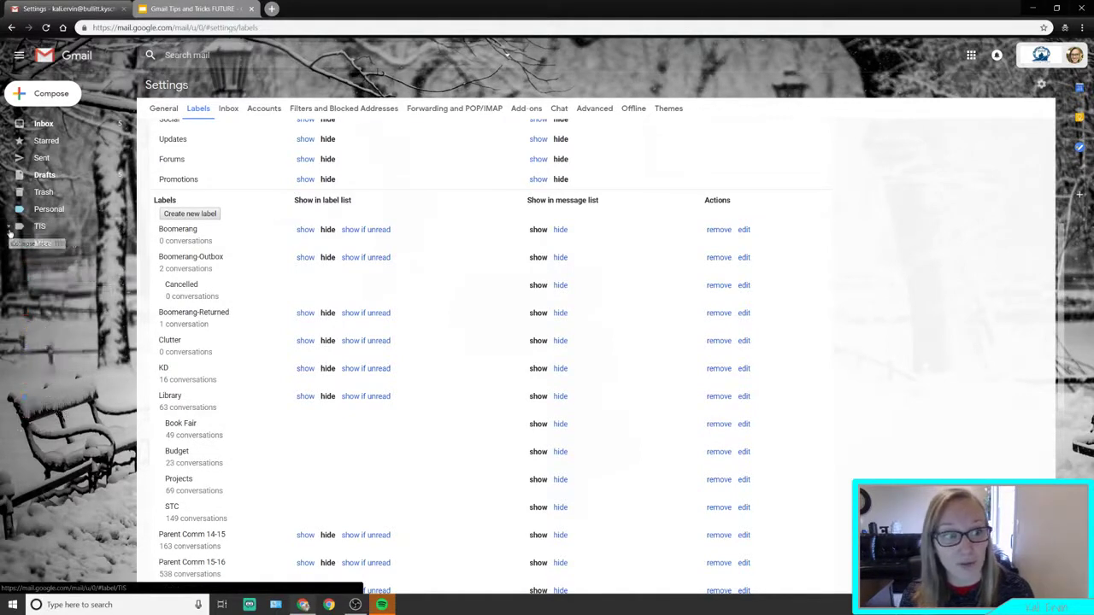
click(9, 230)
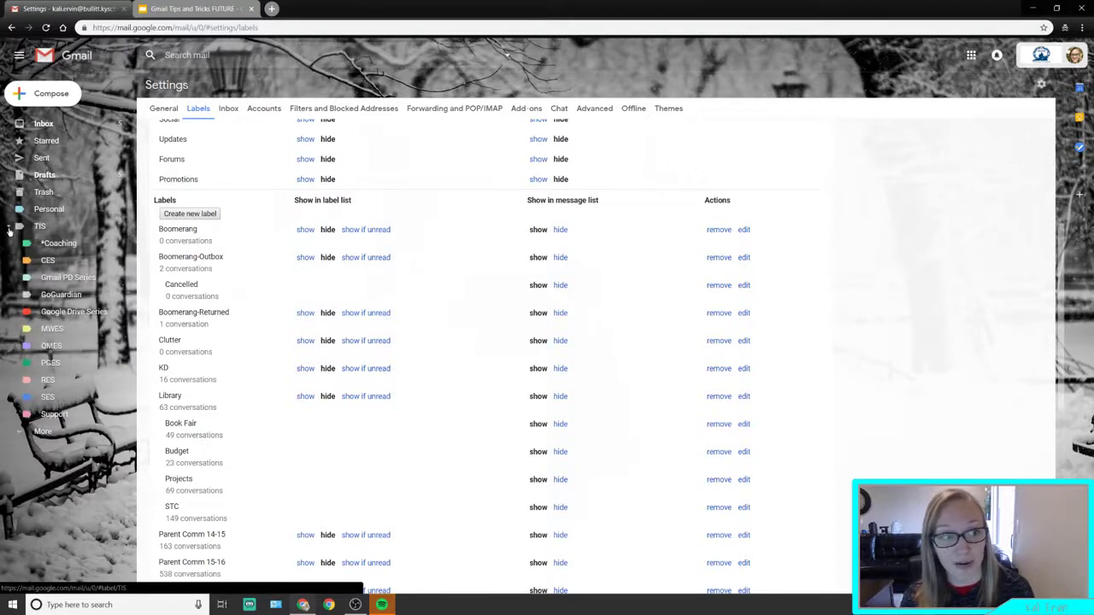
click(10, 229)
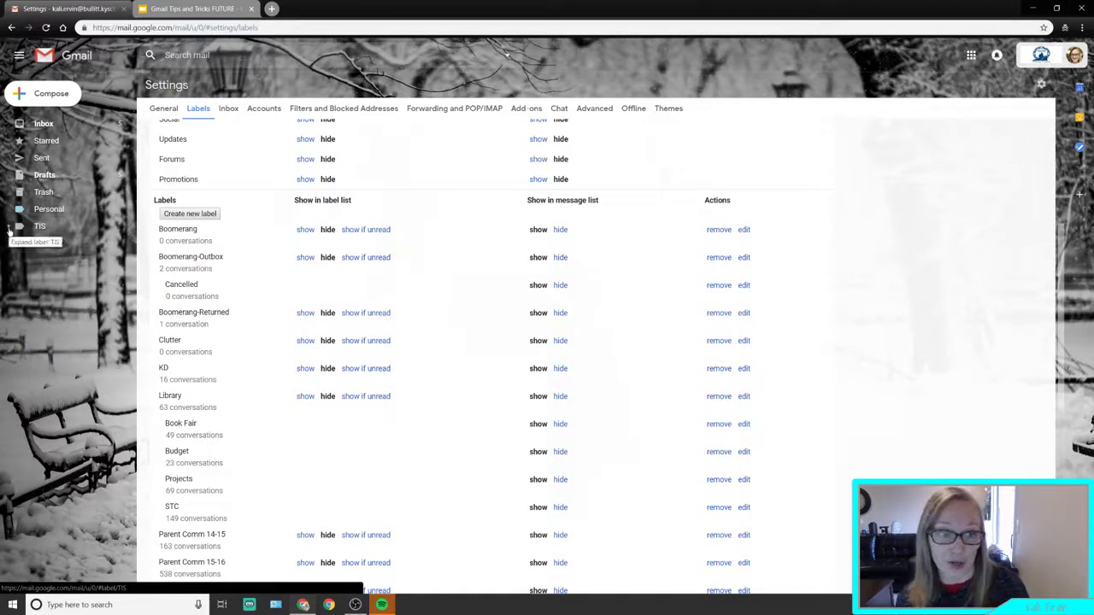
Reopen the new label form, review the parent labels available for nesting, and dismiss the form.
click(173, 214)
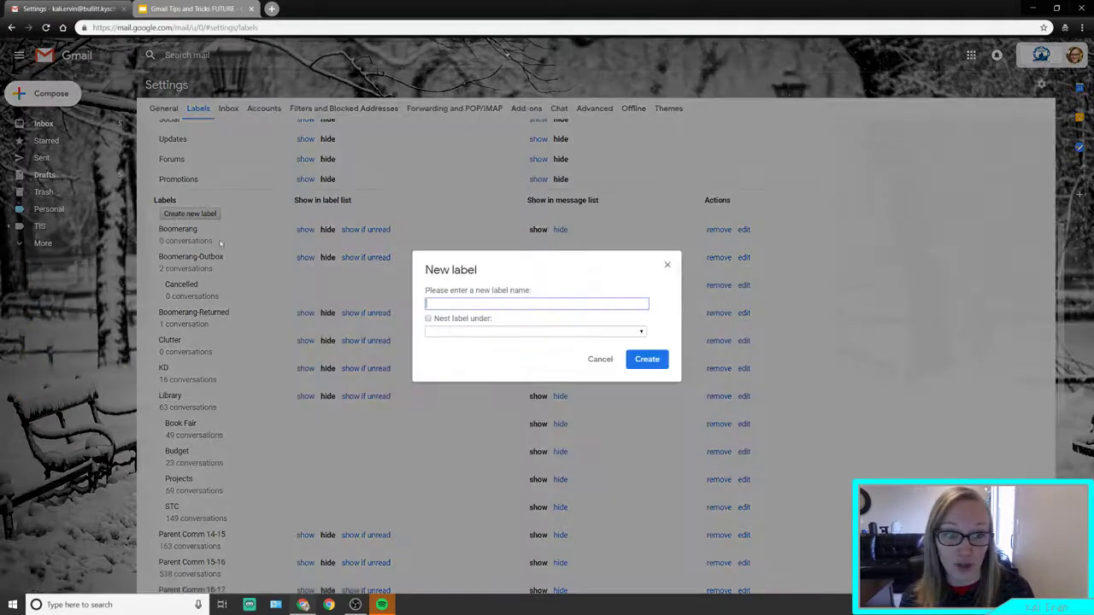
click(454, 331)
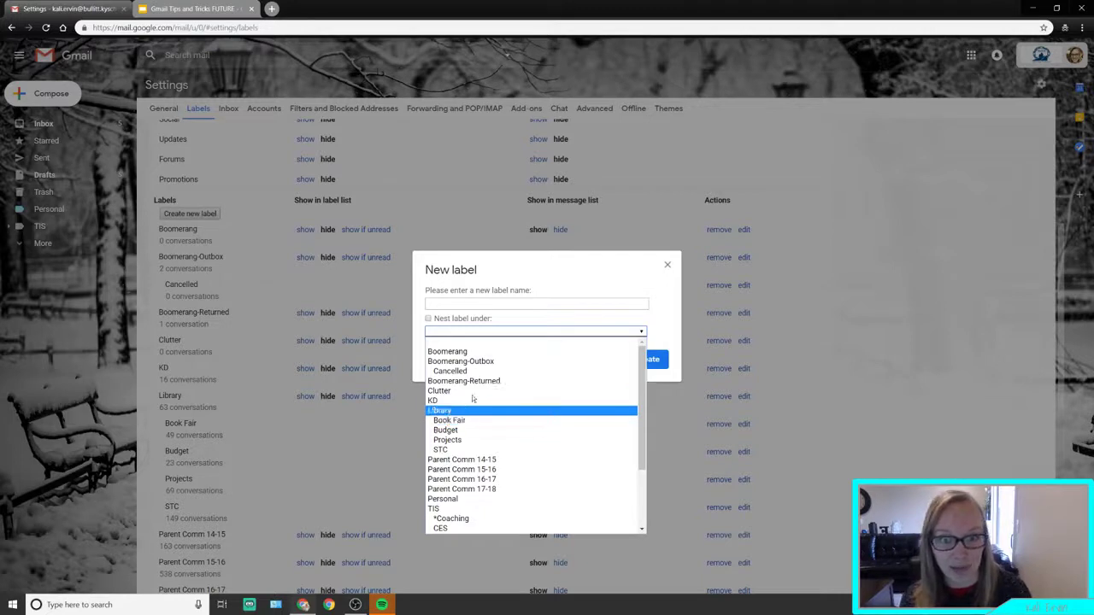
click(448, 306)
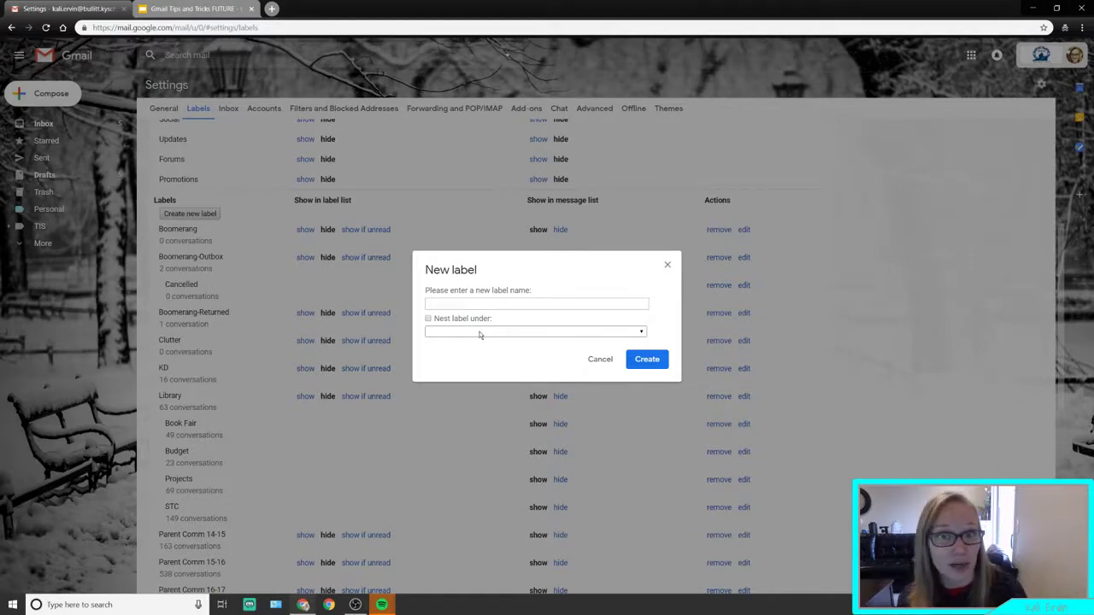
click(668, 265)
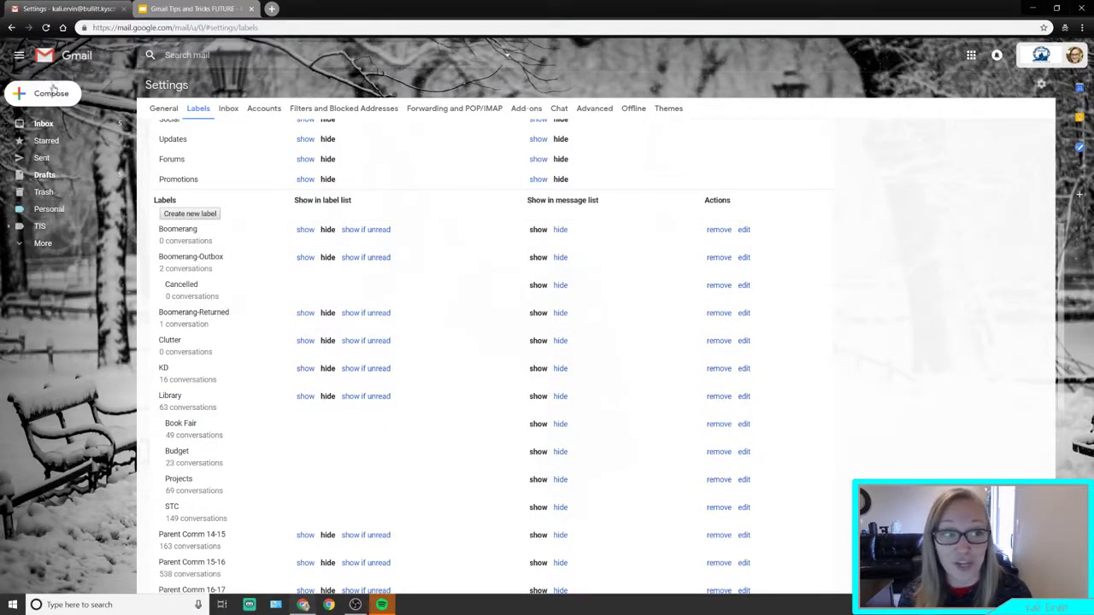
In the inbox, select the HP 14 STAFF Chromebooks, File Transfers and Questions conversations and browse the labels they can be moved to.
click(44, 124)
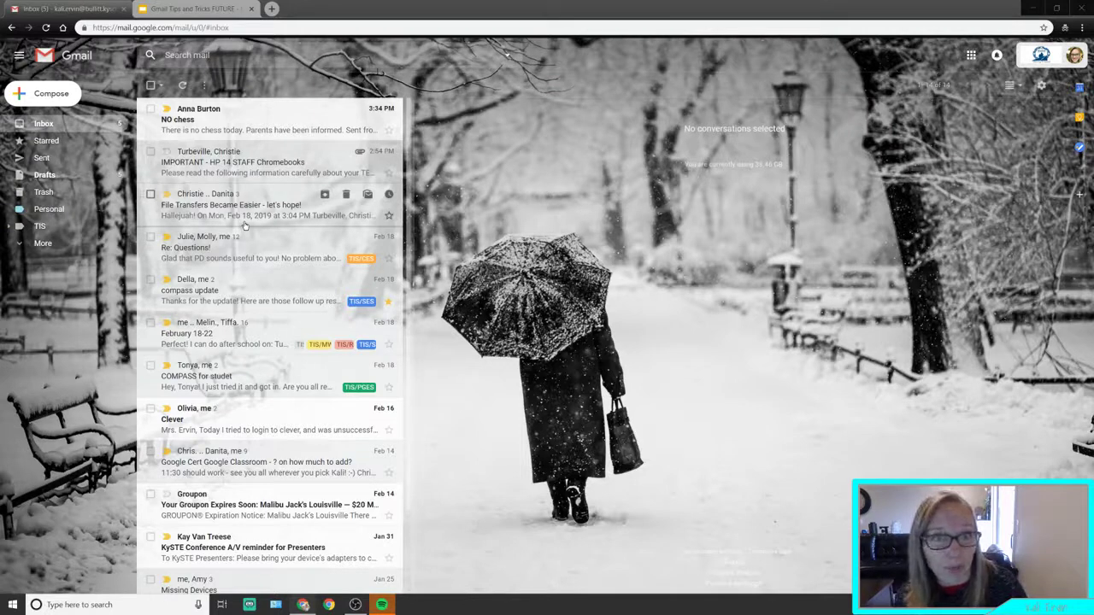
click(150, 152)
click(151, 194)
click(150, 237)
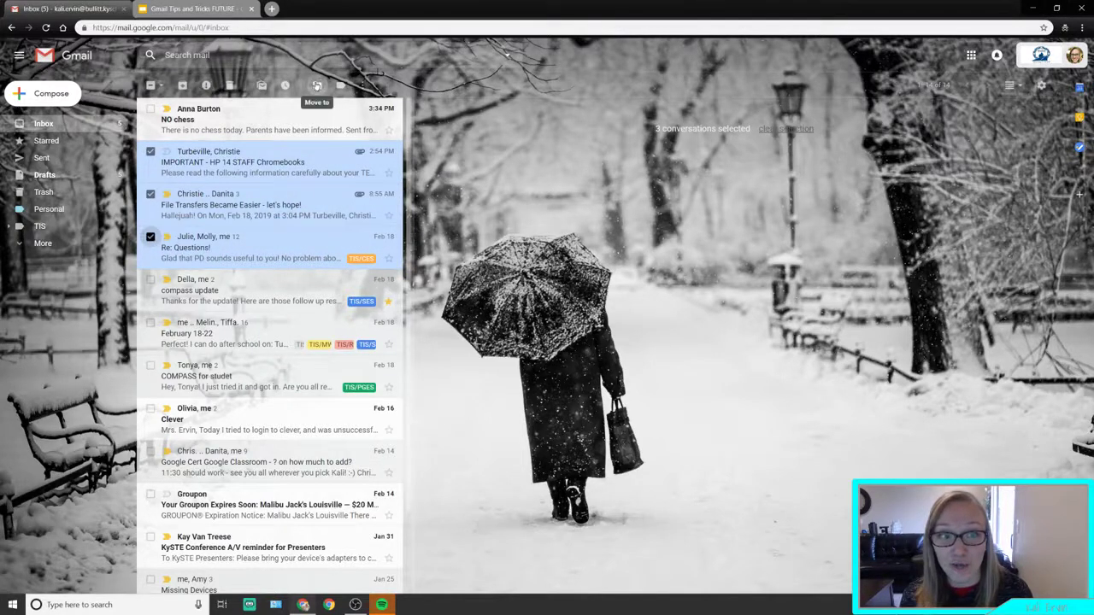
click(317, 86)
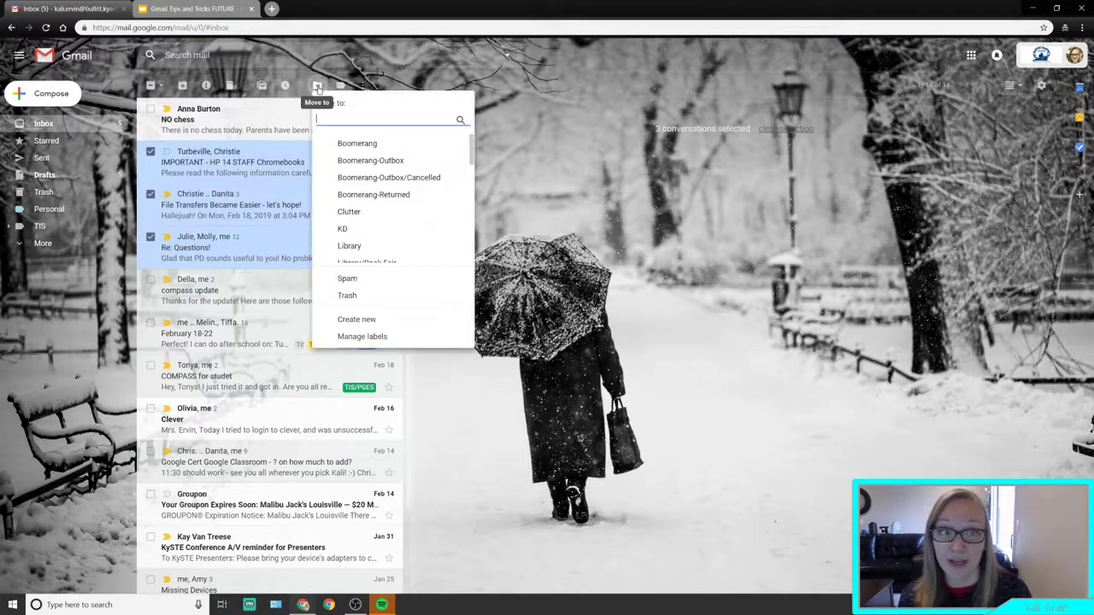
scroll(370, 220, down, 1)
scroll(370, 220, down, 6)
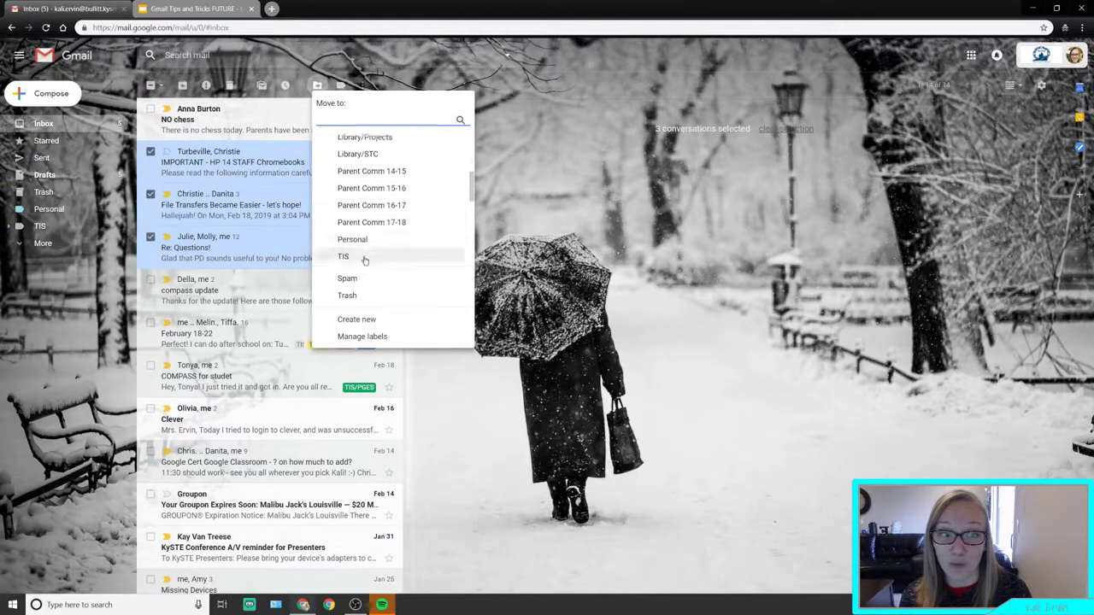
scroll(365, 208, up, 5)
scroll(366, 208, up, 1)
scroll(366, 205, down, 2)
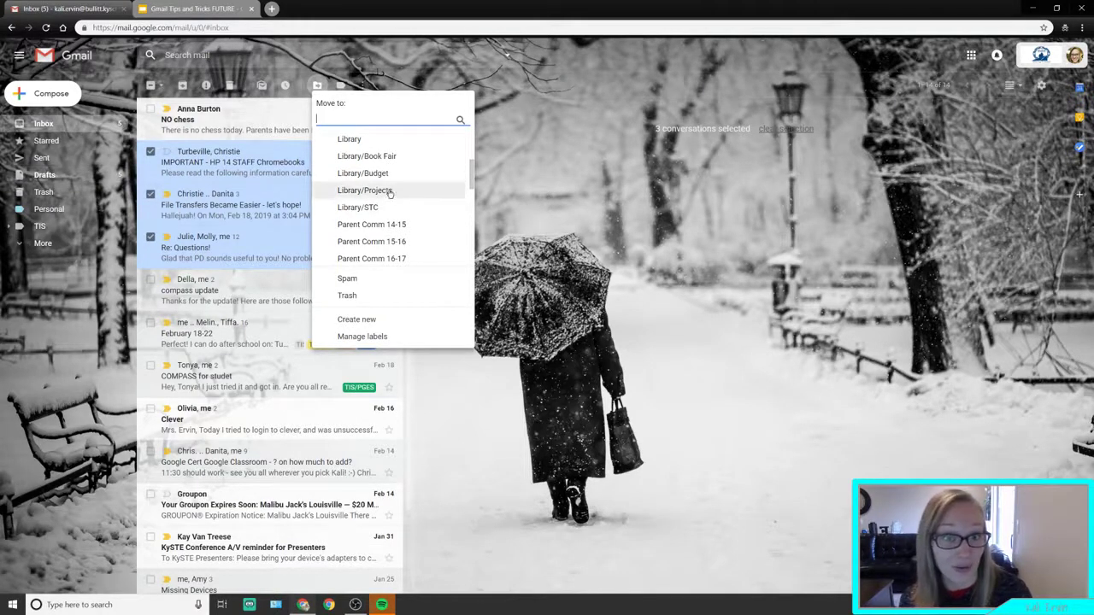
scroll(390, 193, down, 1)
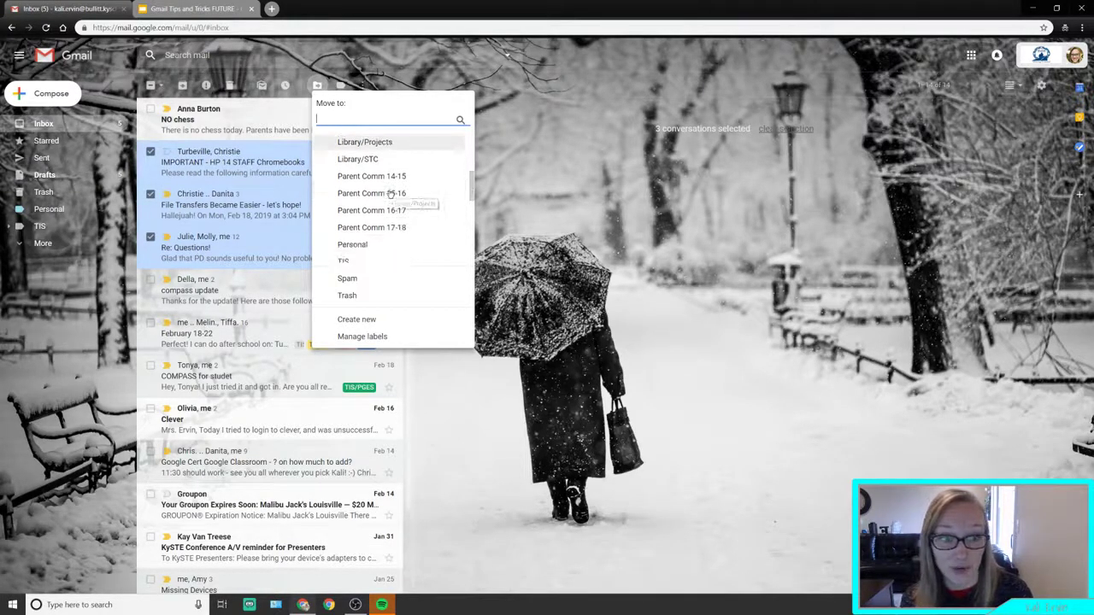
Deselect the File Transfers and Questions conversations and move the HP 14 STAFF Chromebooks conversation to the TIS label.
click(151, 237)
click(151, 194)
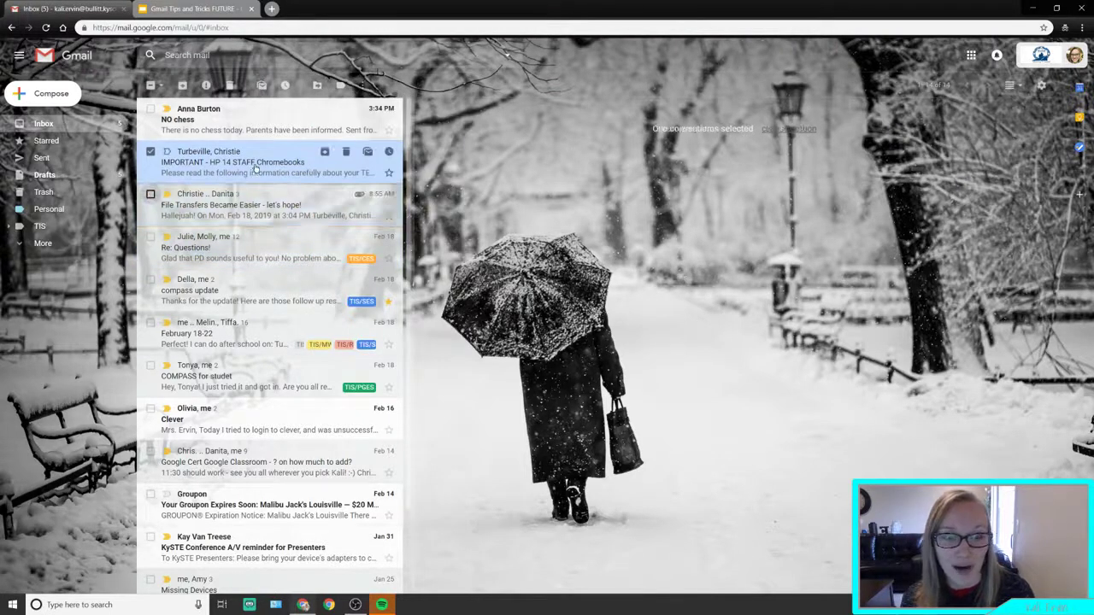
click(317, 86)
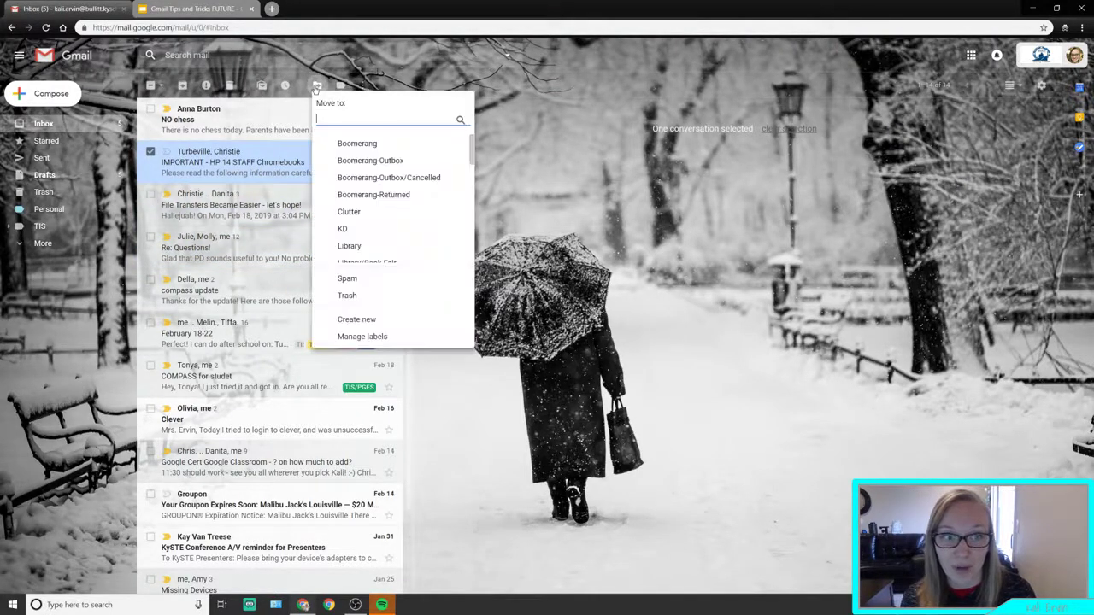
scroll(387, 197, down, 2)
scroll(381, 202, down, 3)
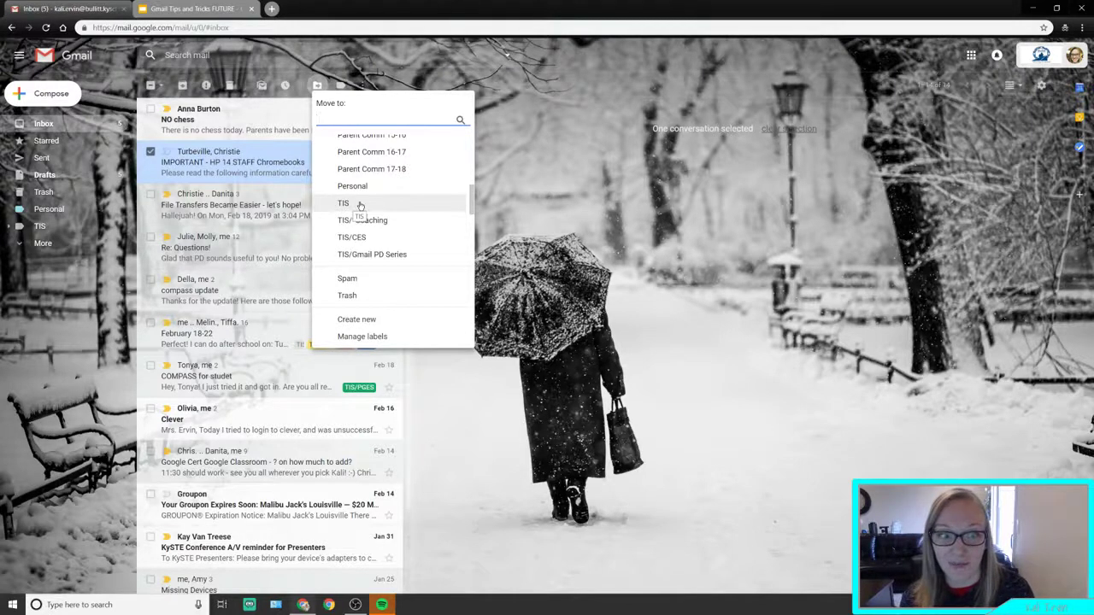
click(360, 206)
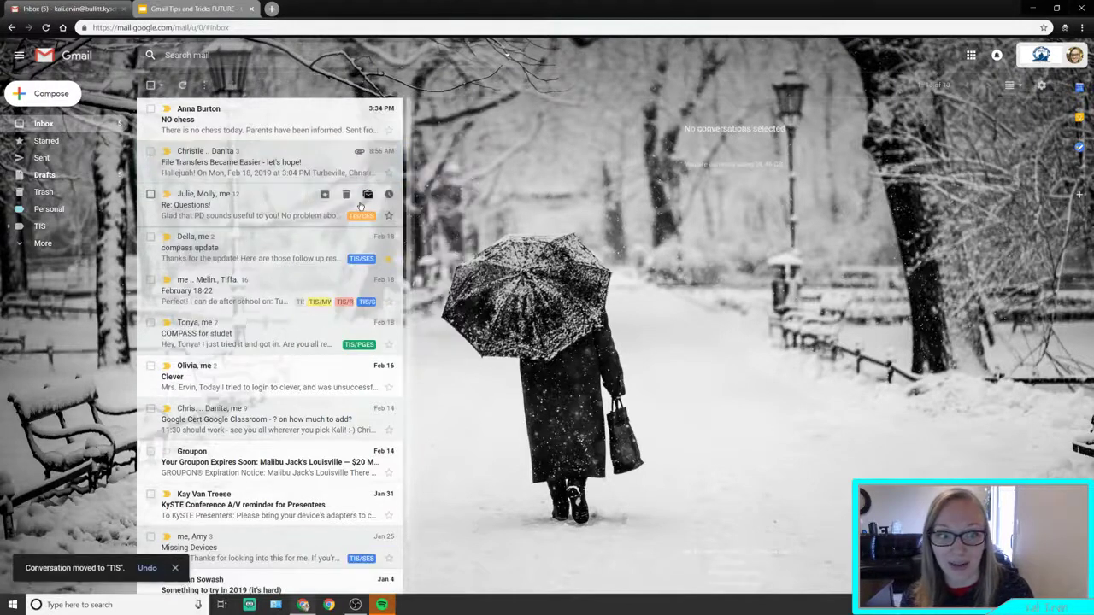
Undo the last move and move the HP 14 STAFF Chromebooks conversation to the TIS label again.
click(147, 569)
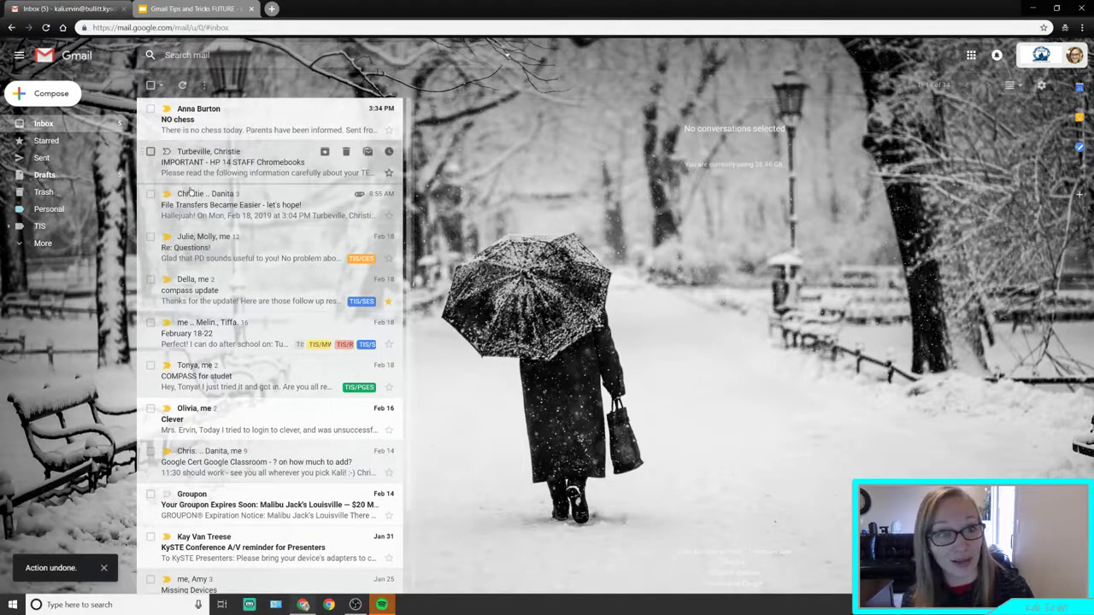
click(151, 152)
click(317, 85)
scroll(351, 213, down, 5)
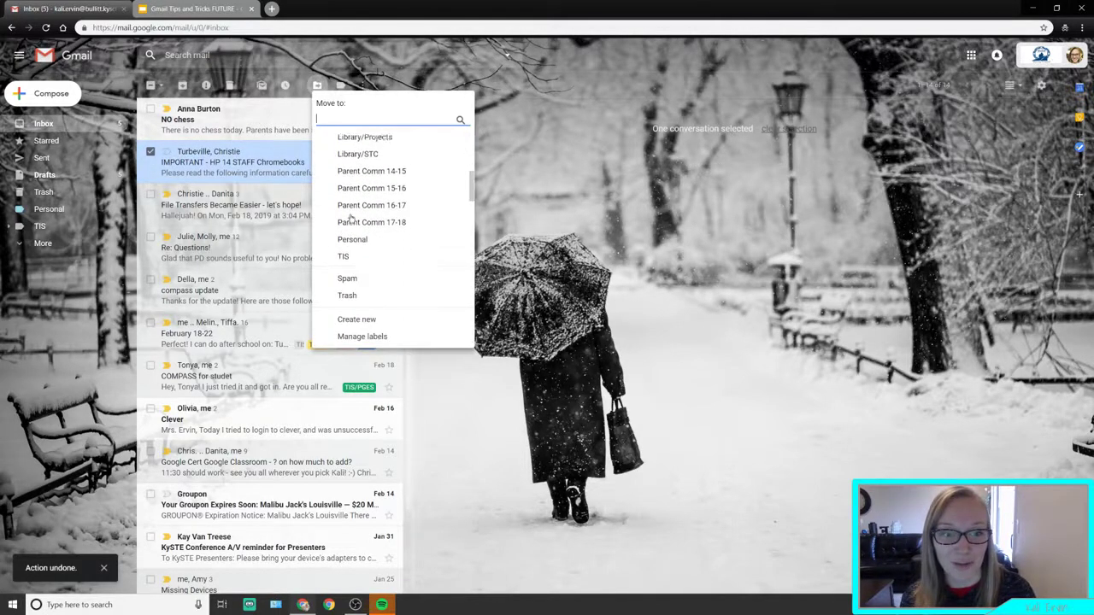
click(350, 203)
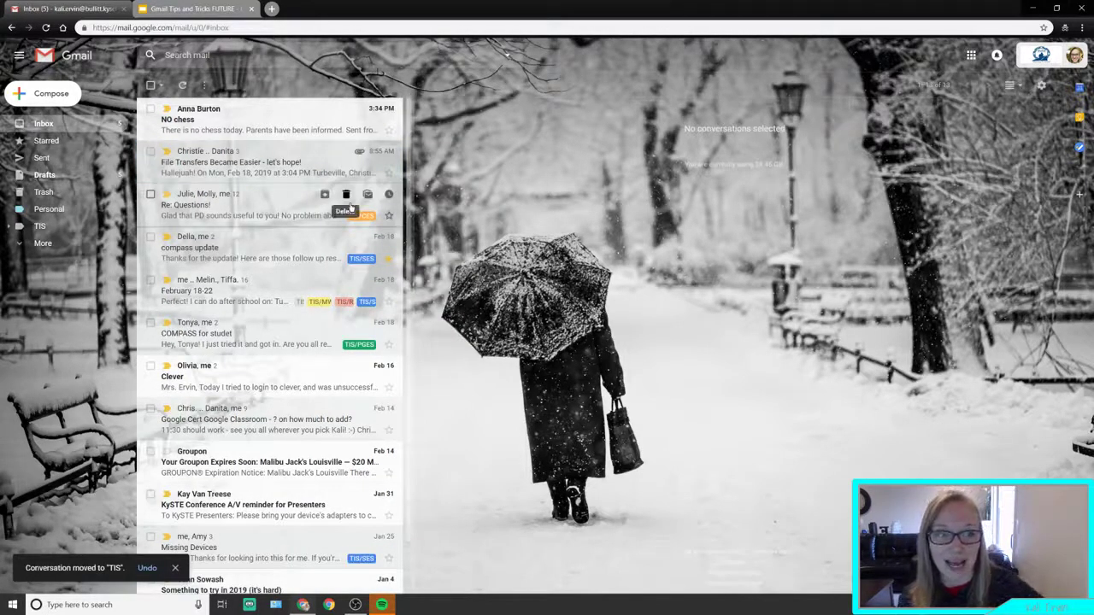
Open the TIS label to check for the moved HP 14 STAFF Chromebooks conversation and return to the inbox.
click(56, 231)
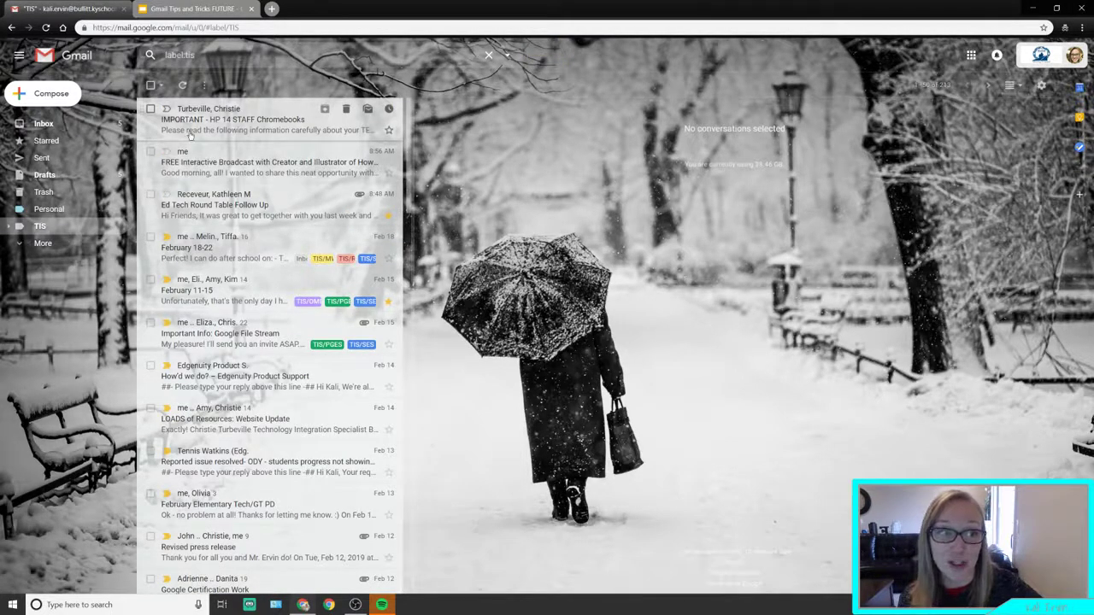
click(100, 125)
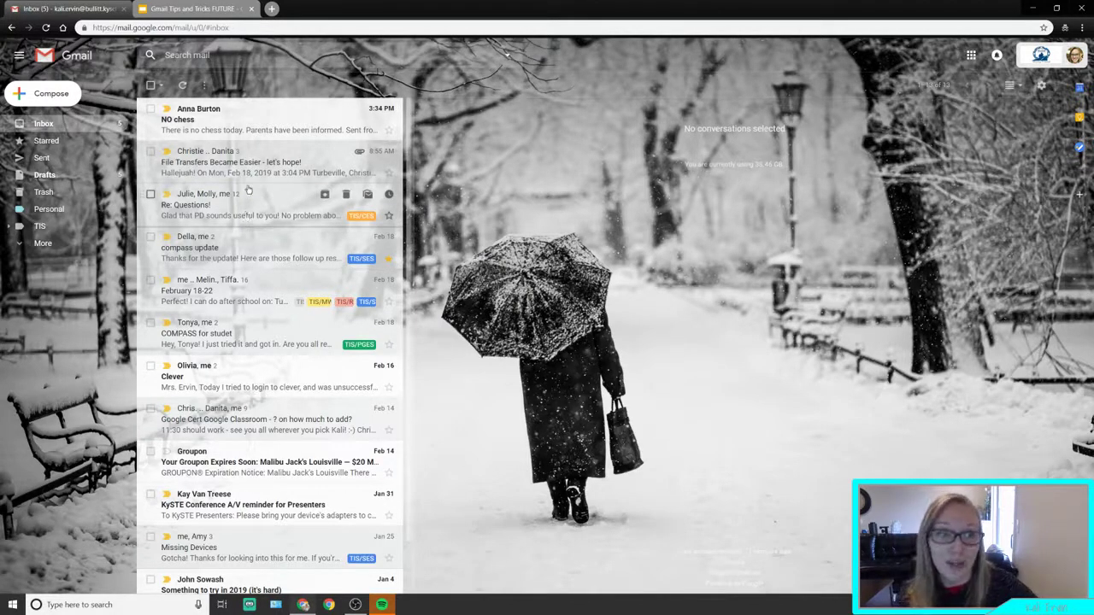
Expand the TIS label's sublabels, review the label's color, visibility and editing options, and collapse it again.
click(9, 228)
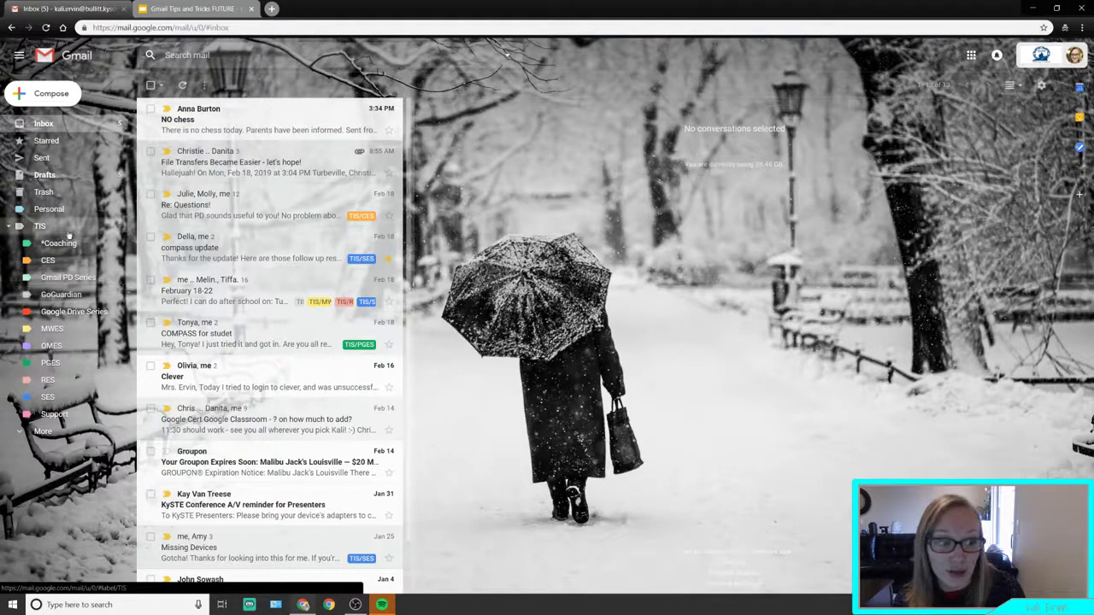
click(120, 228)
mouse_move(158, 244)
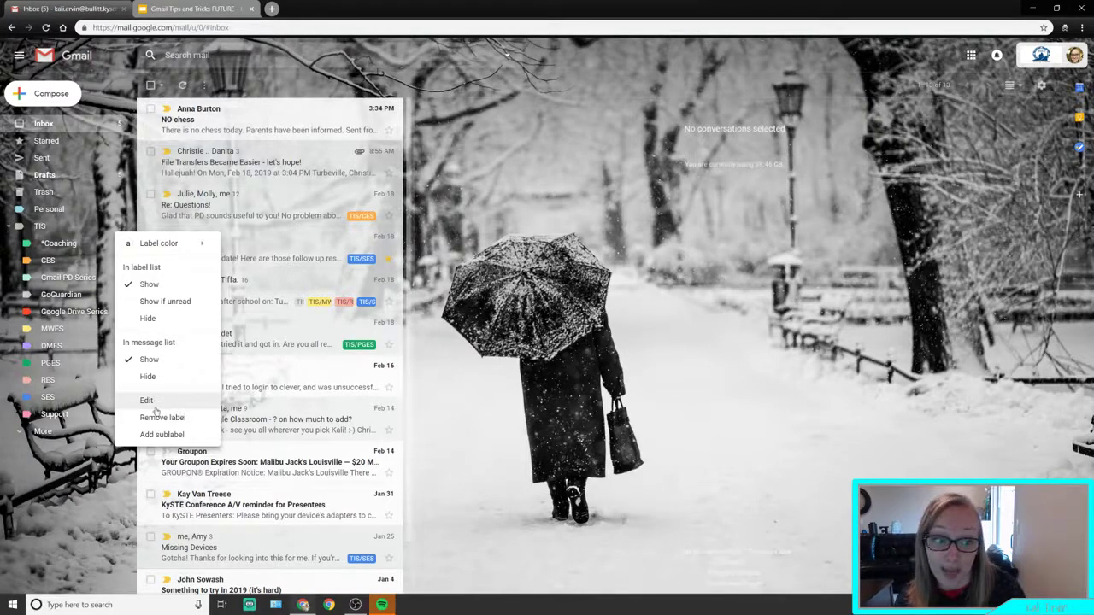
click(73, 469)
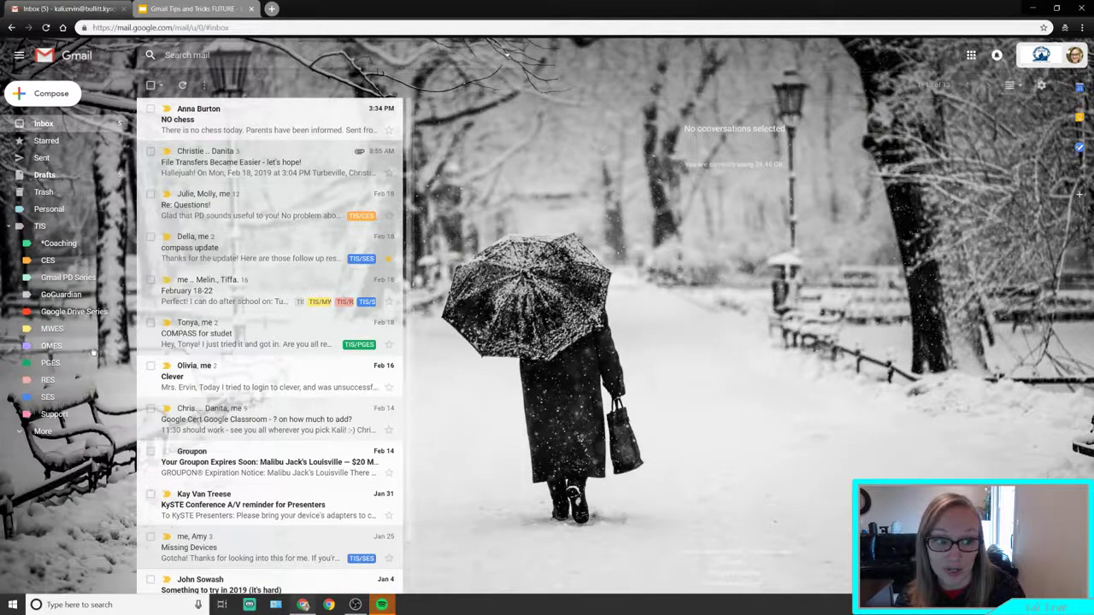
click(20, 226)
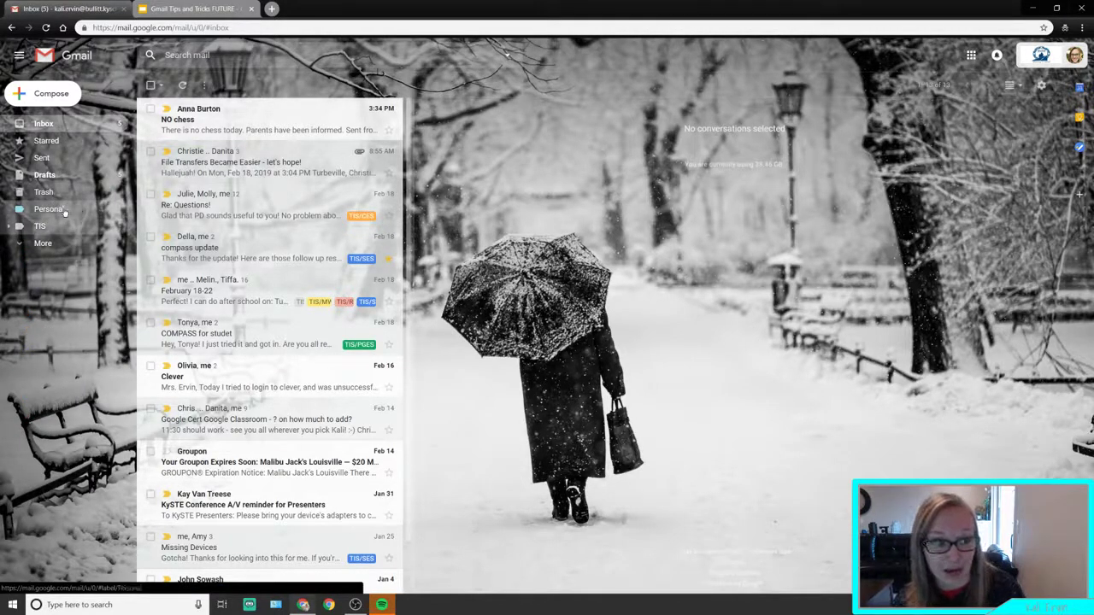
Review the Personal label's options without changing them, and look at the TIS label's conversations before returning to the inbox.
click(120, 212)
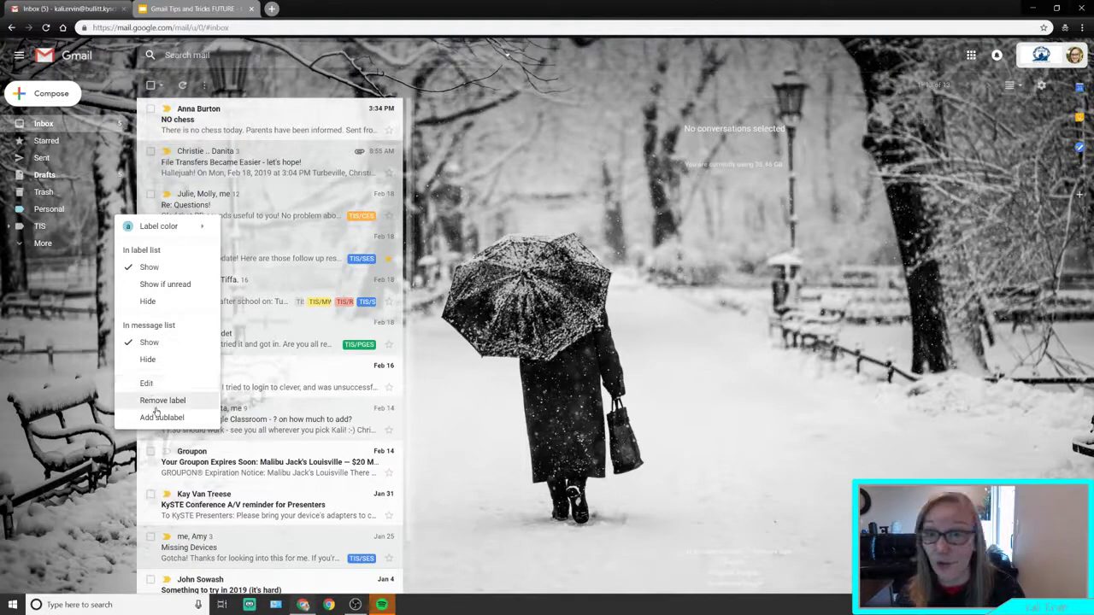
click(72, 338)
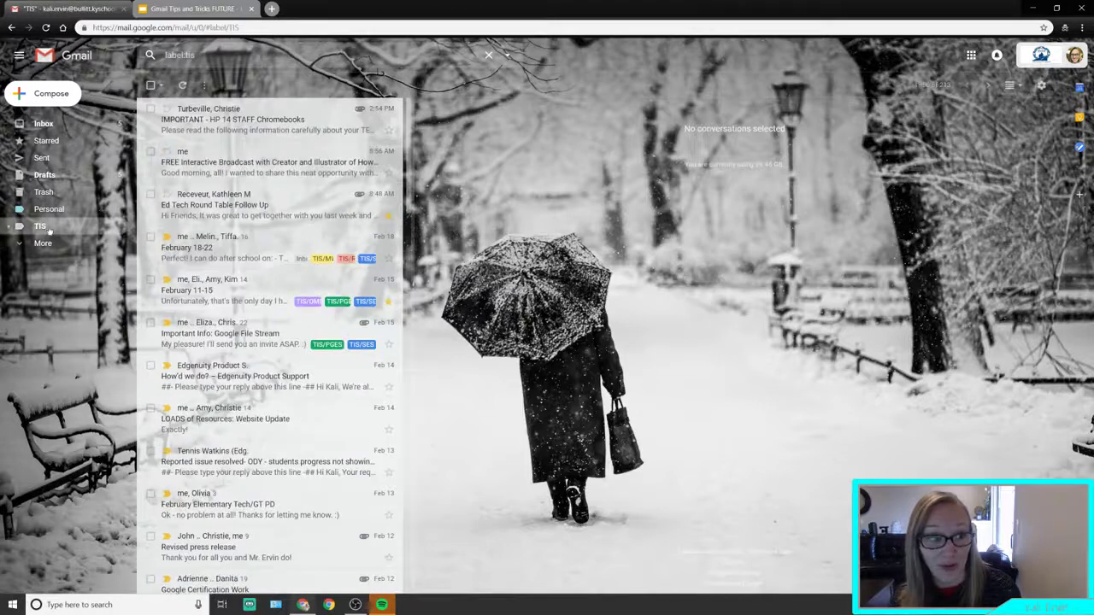
click(43, 124)
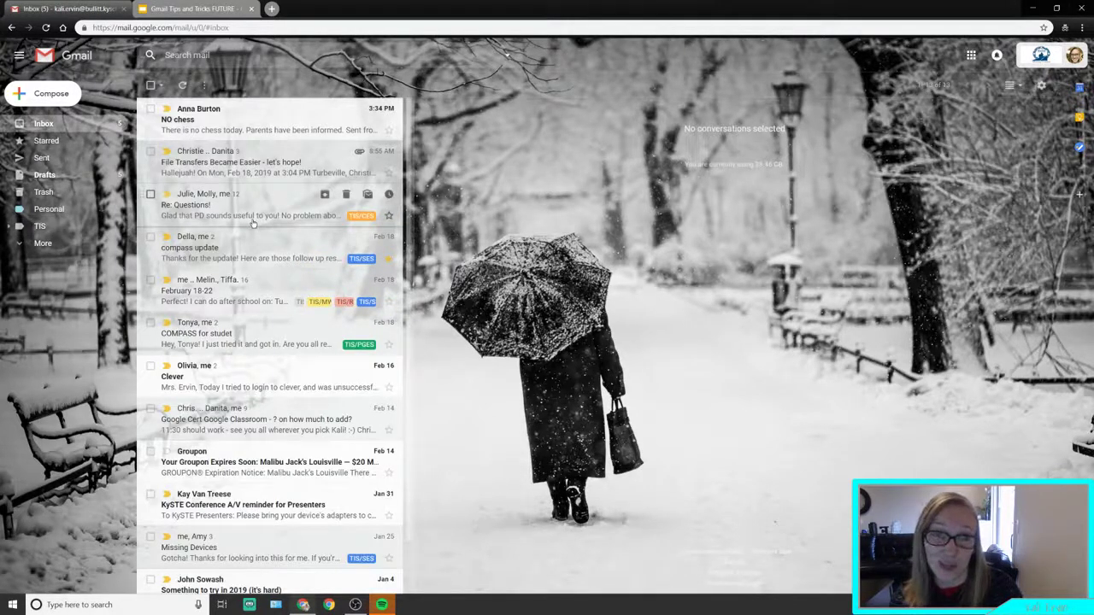